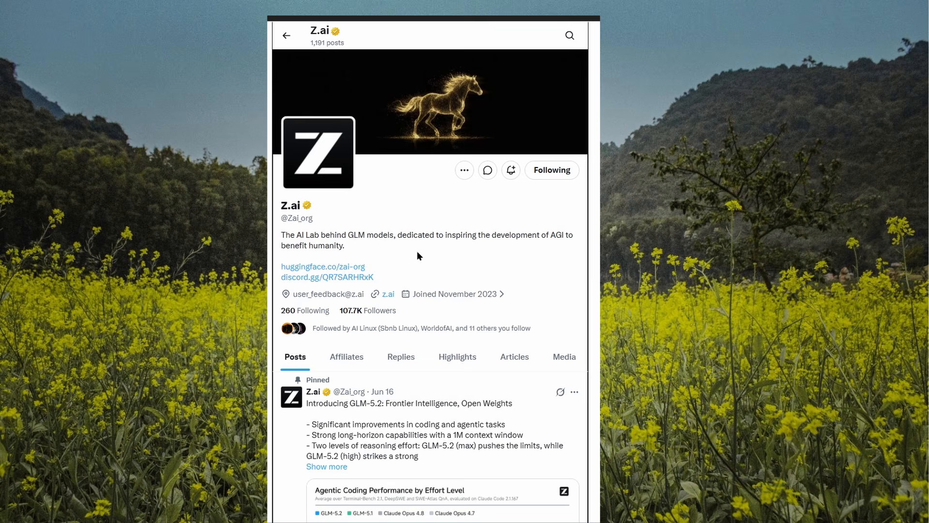
pyautogui.scroll(-10, 420, 258)
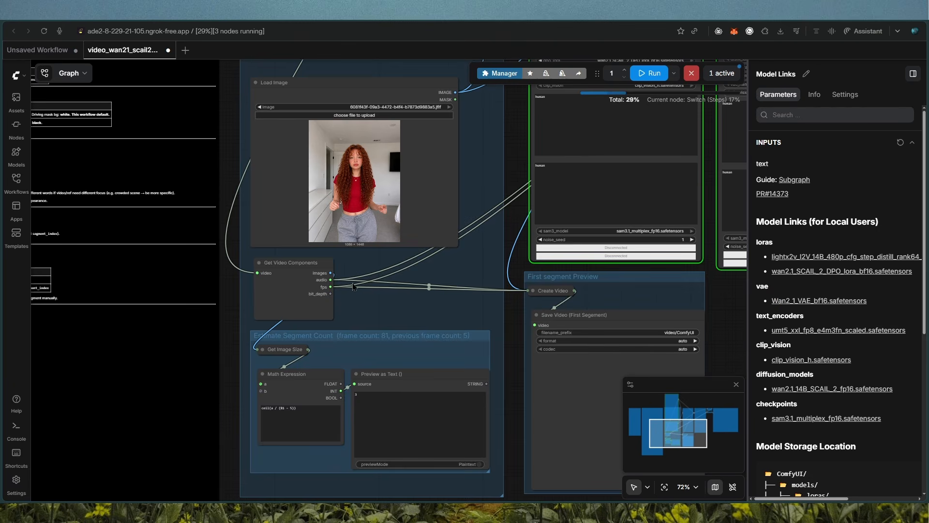
pyautogui.click(296, 287)
pyautogui.moveTo(678, 433); pyautogui.dragTo(699, 410)
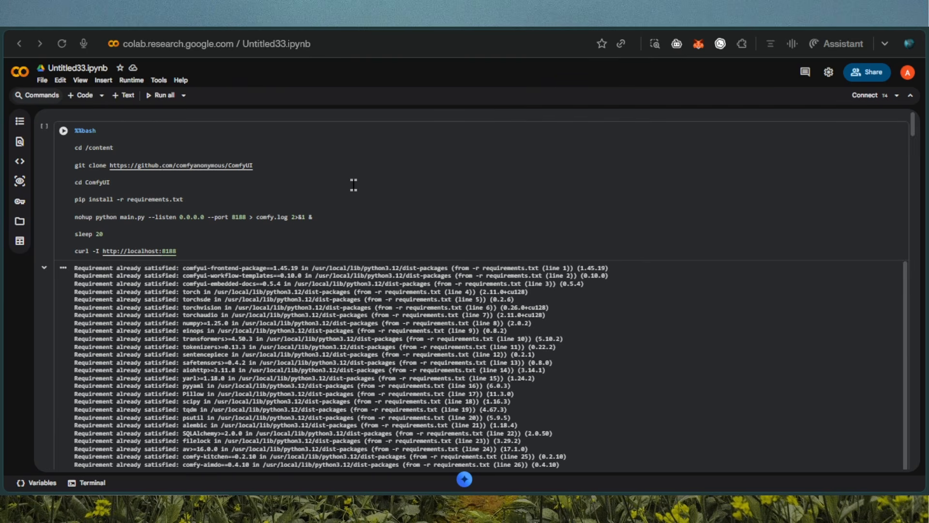
# Review the ComfyUI installation commands and their output in the Colab notebook Untitled33.ipynb.
pyautogui.scroll(-3, 354, 182)
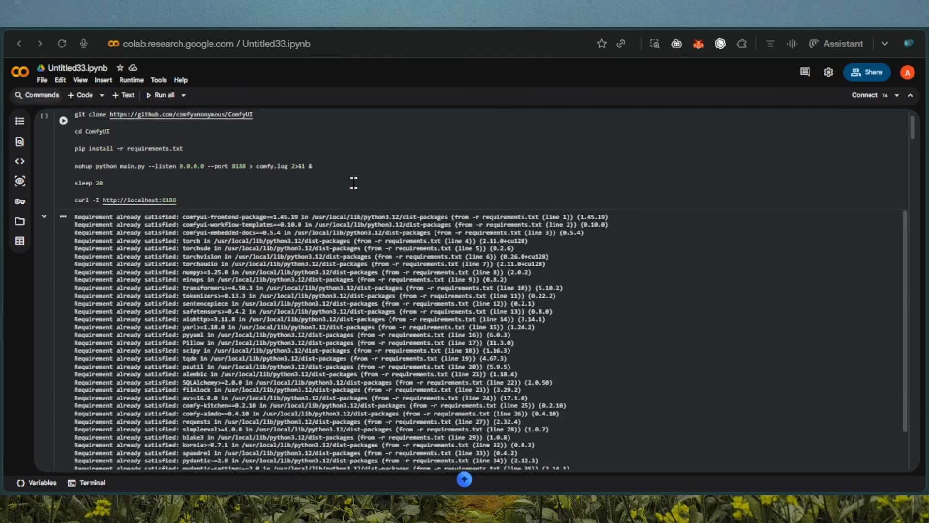
pyautogui.scroll(-15, 140, 220)
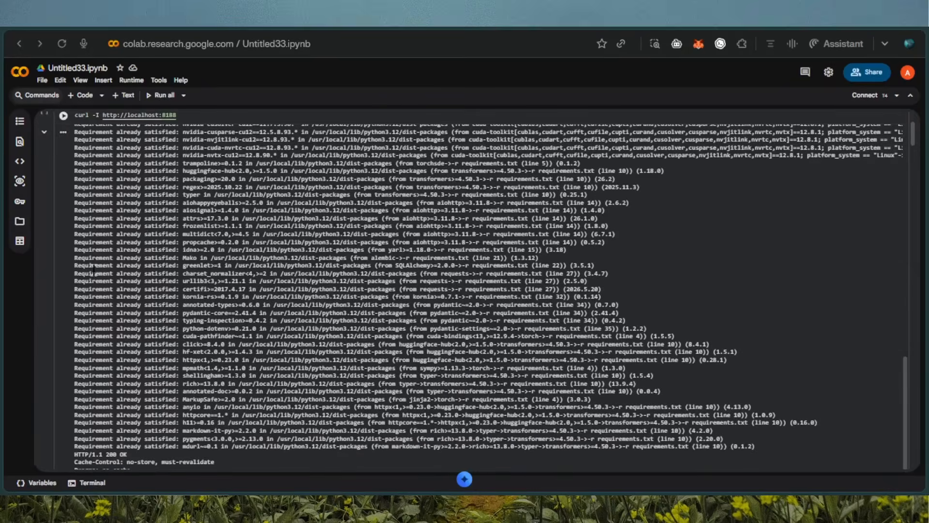
pyautogui.scroll(-10, 95, 270)
pyautogui.scroll(-10, 97, 315)
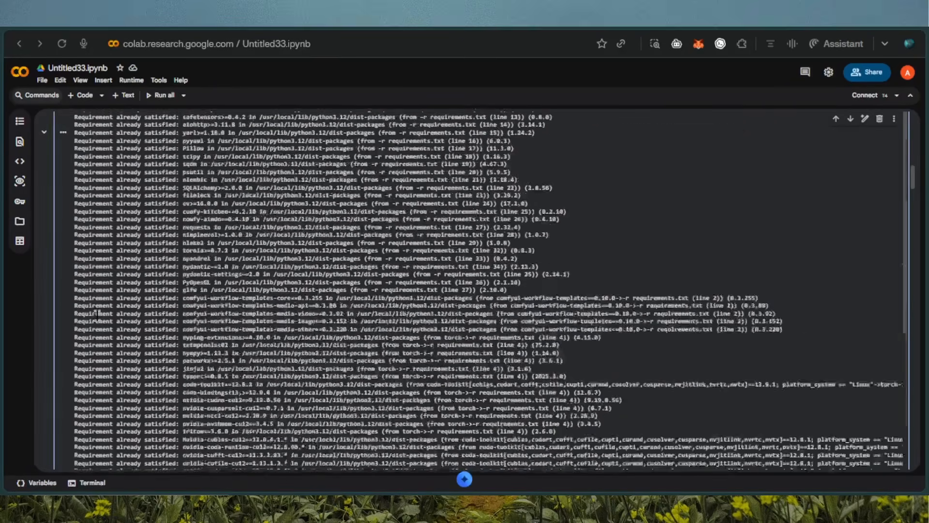
pyautogui.scroll(-10, 97, 316)
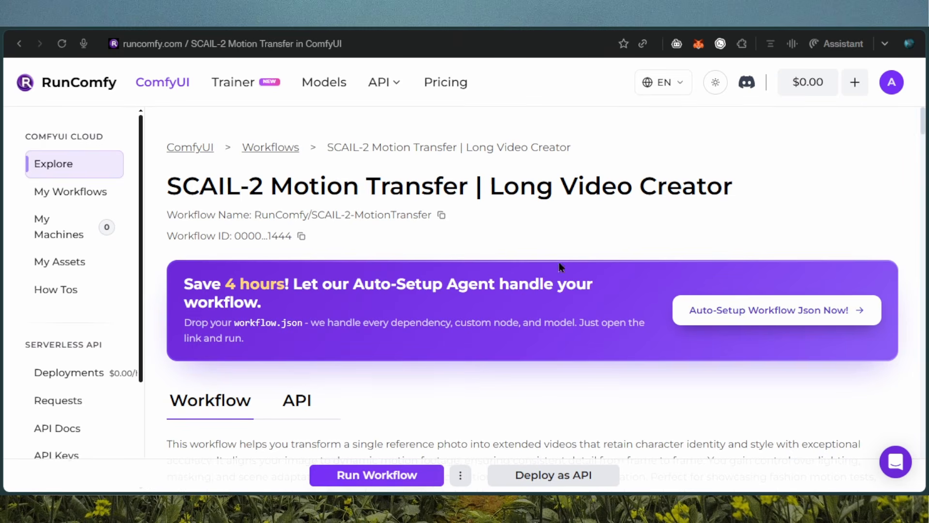
# Examine the SCAIL-2 Motion Transfer page on RunComfy, including its workflow graph, example outputs and description.
pyautogui.scroll(-1, 545, 307)
pyautogui.scroll(-6, 548, 309)
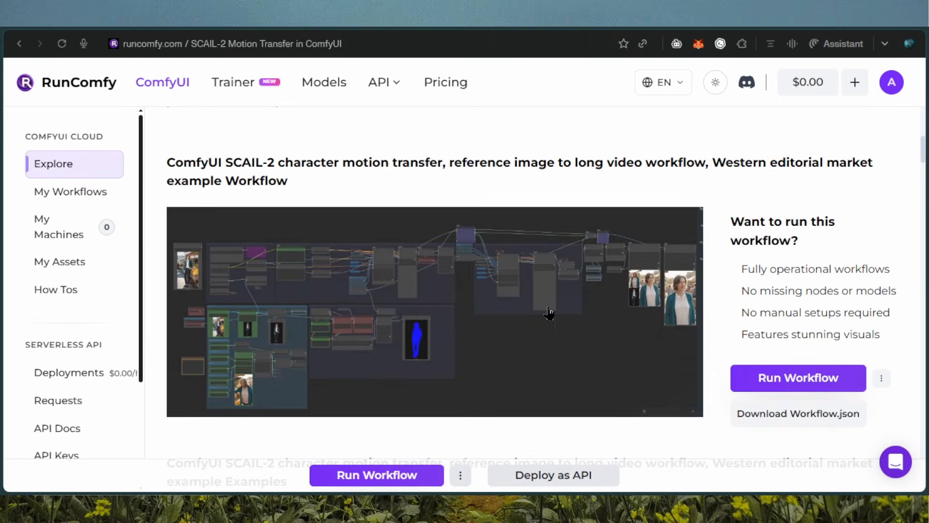
pyautogui.scroll(-1, 551, 312)
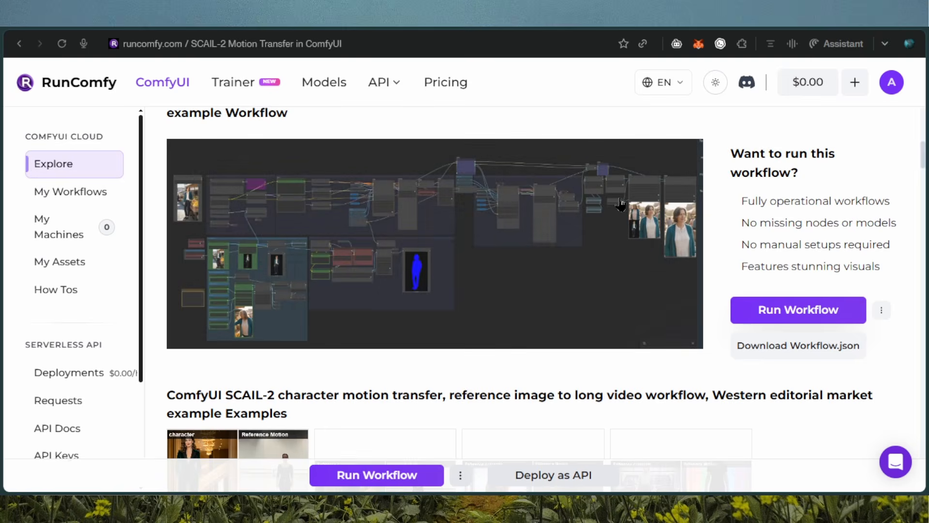
pyautogui.scroll(-4, 614, 303)
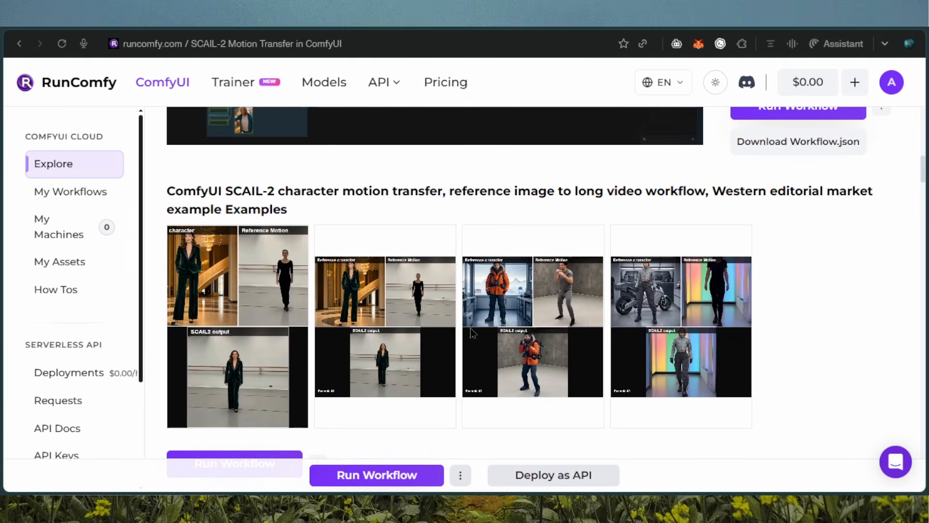
pyautogui.scroll(-1, 589, 368)
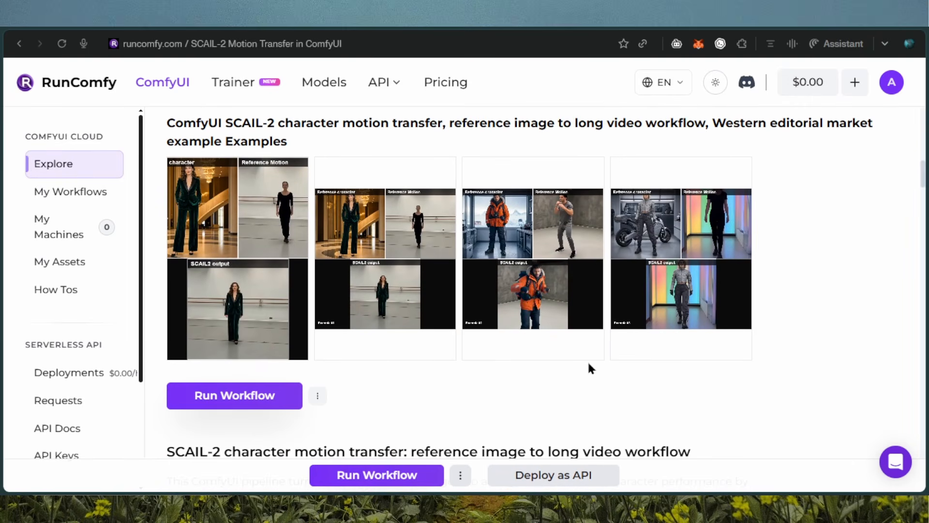
pyautogui.scroll(-2, 575, 371)
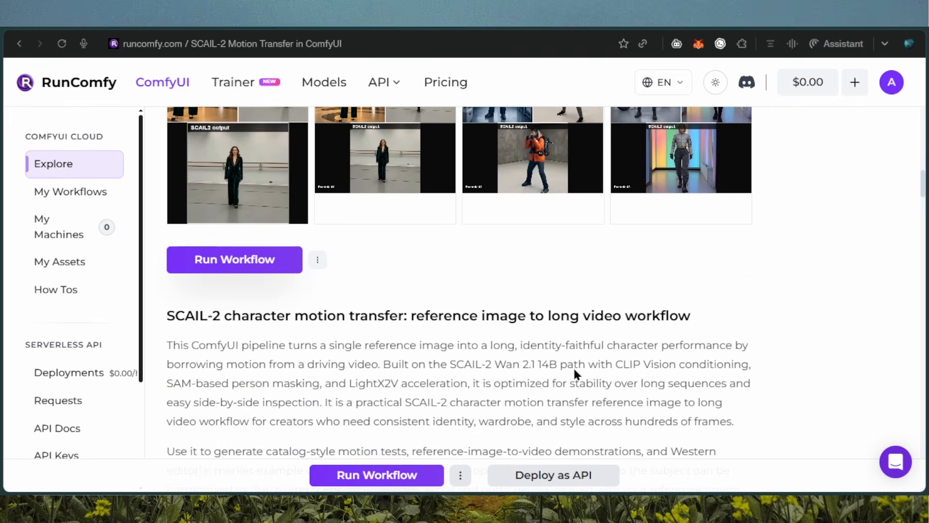
pyautogui.scroll(-1, 575, 370)
pyautogui.scroll(-4, 573, 366)
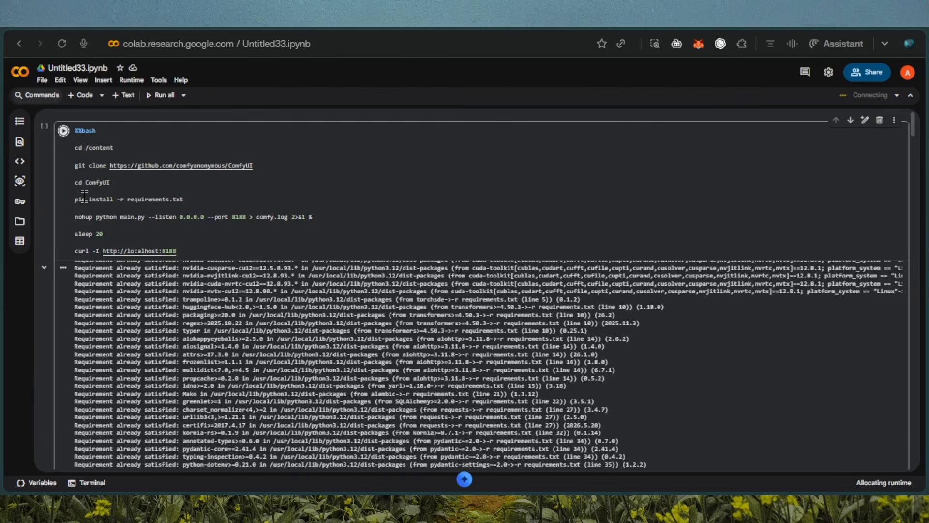
# In the Colab notebook, run the ComfyUI setup and pyngrok cells, add the authtoken from the ngrok dashboard to the config cell and run it.
pyautogui.scroll(-10, 83, 197)
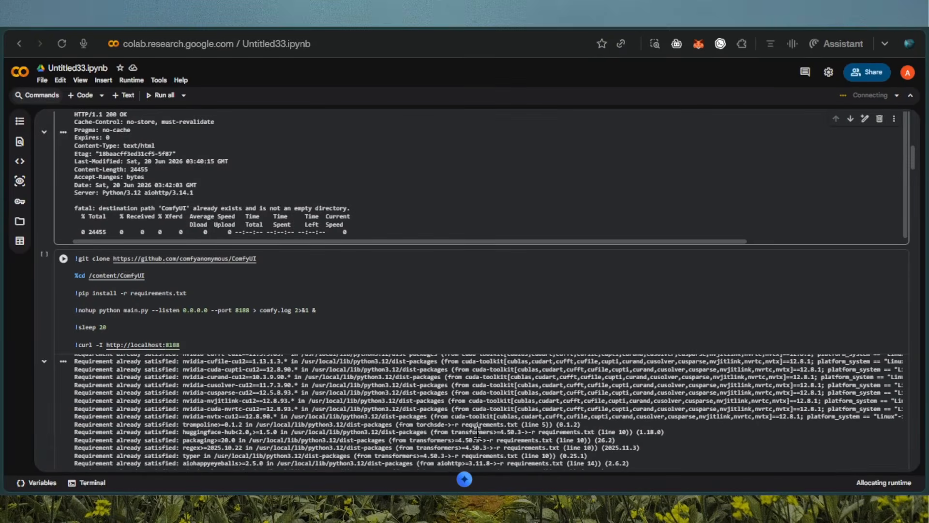
pyautogui.scroll(-5, 63, 261)
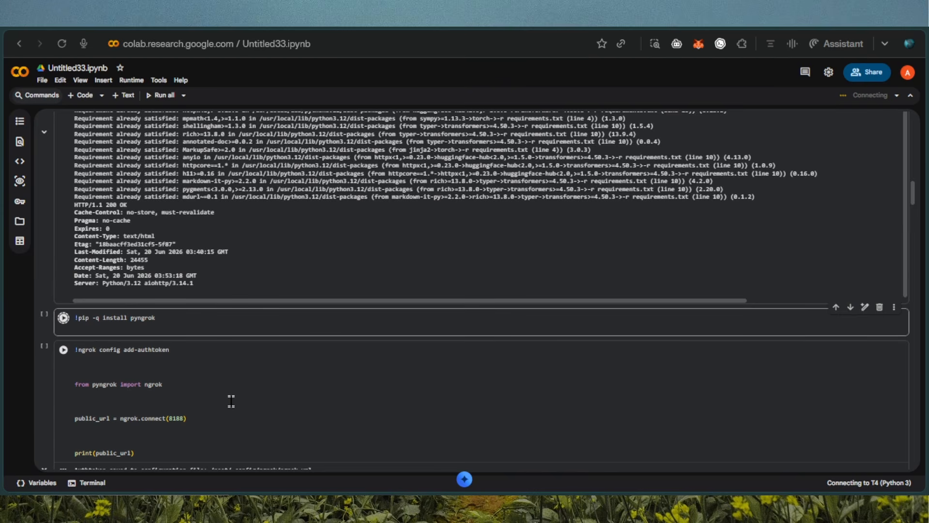
pyautogui.hotkey('ctrl', 'Tab')
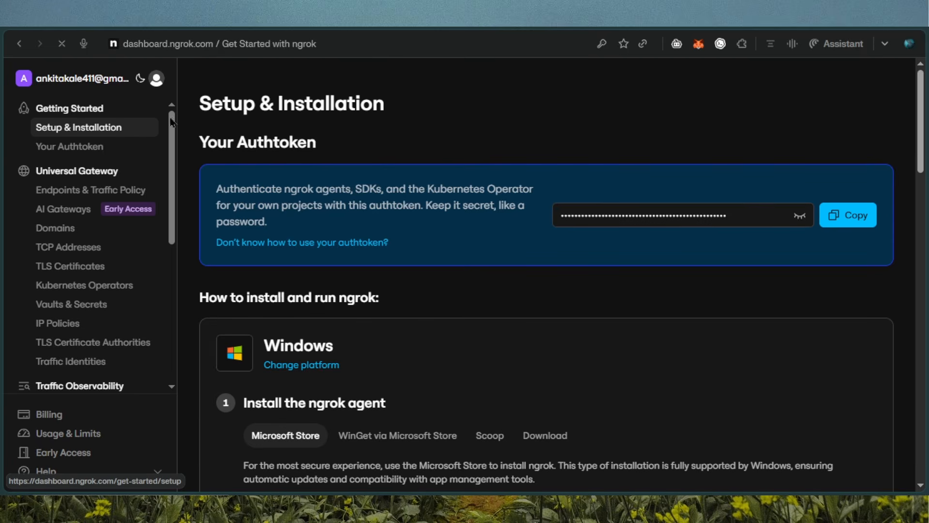
pyautogui.click(846, 219)
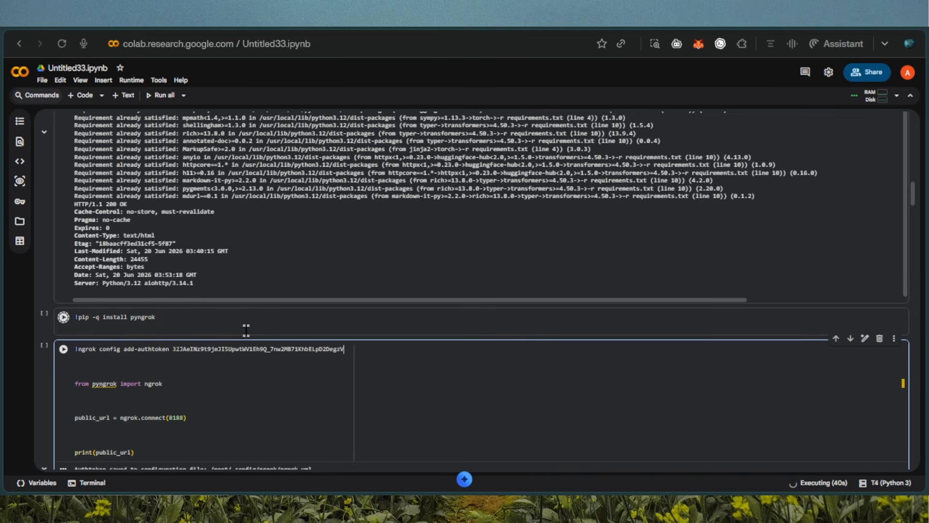
pyautogui.click(64, 350)
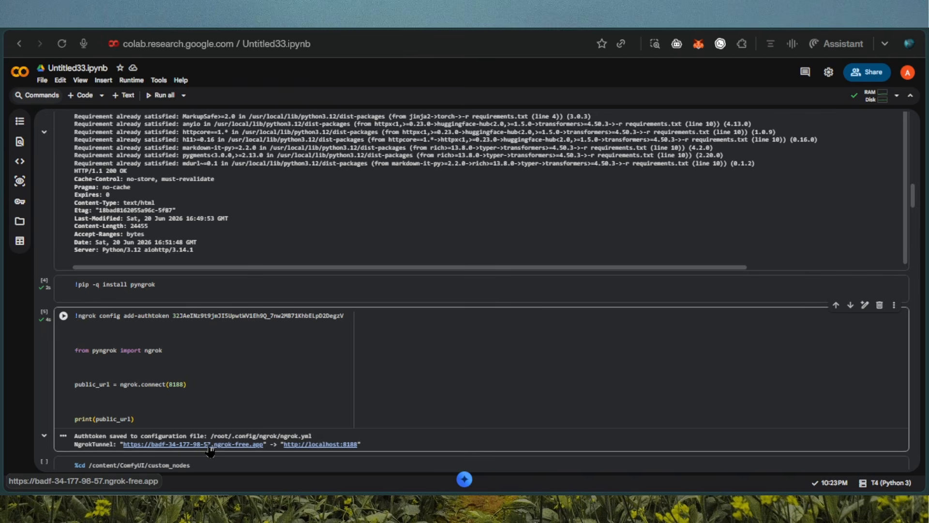
# Open ComfyUI through the generated ngrok tunnel address and load the "SCAIL2: Character Replacement" template, found by searching all templates for SCAIL2.
pyautogui.click(200, 447)
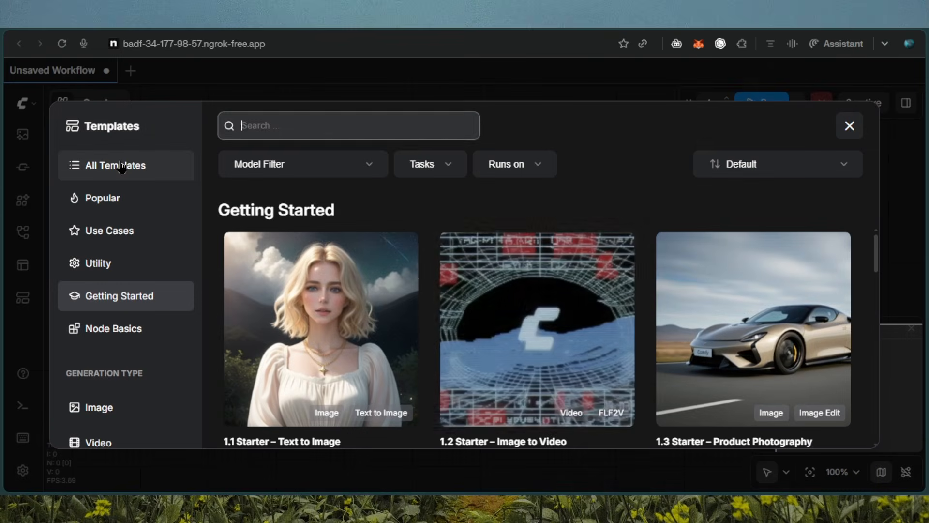
pyautogui.click(122, 167)
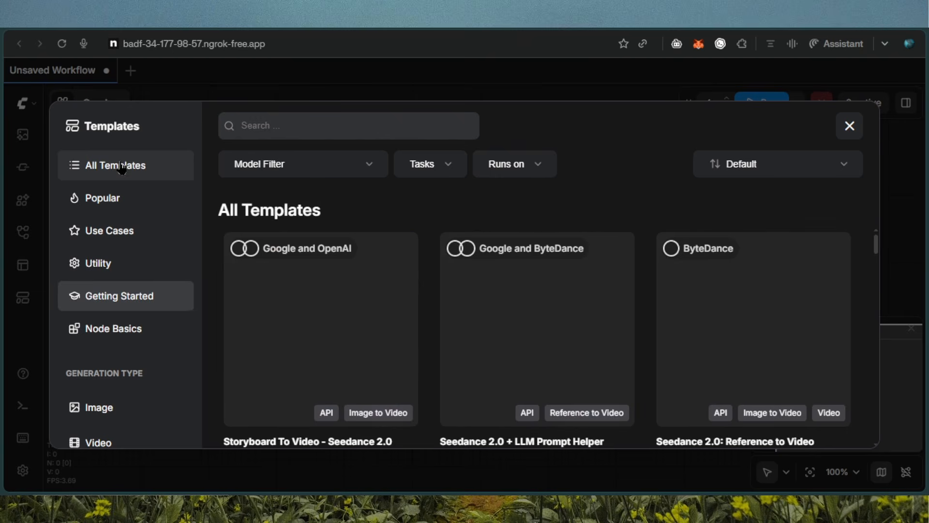
pyautogui.click(269, 124)
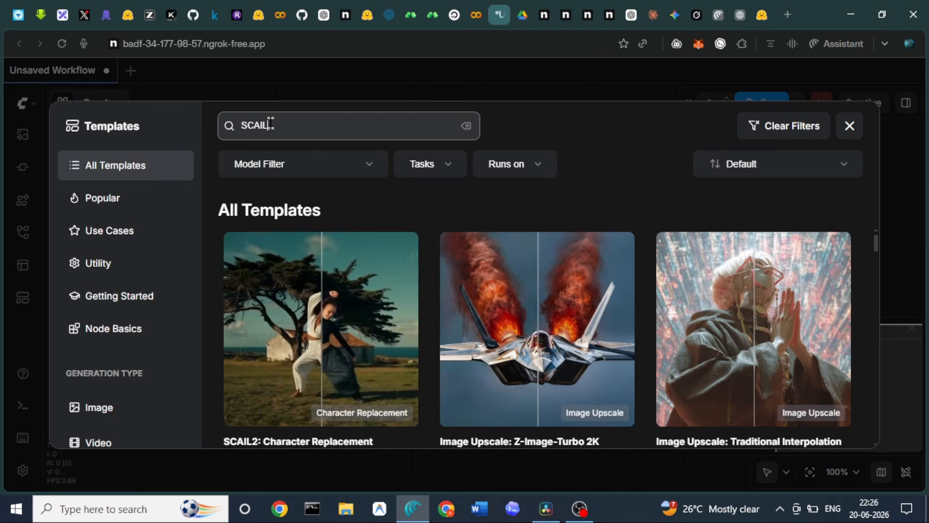
pyautogui.write('2')
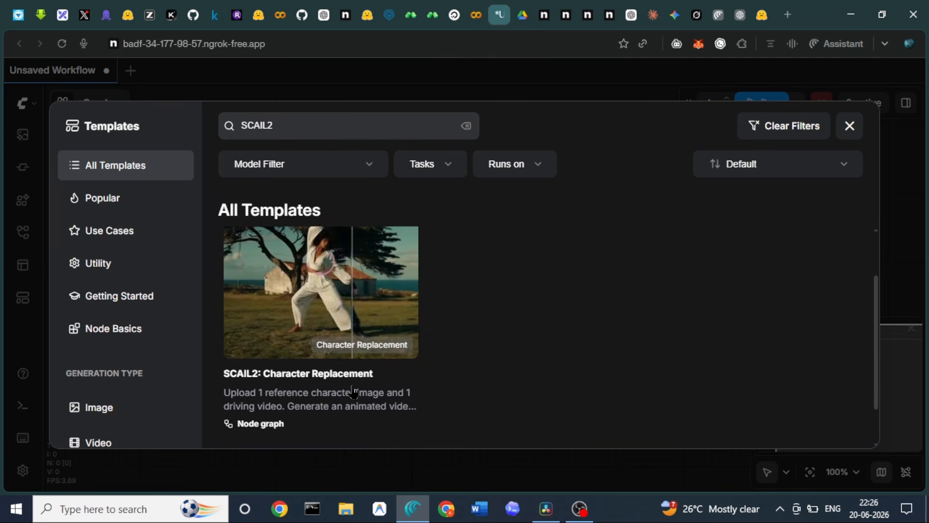
pyautogui.click(353, 392)
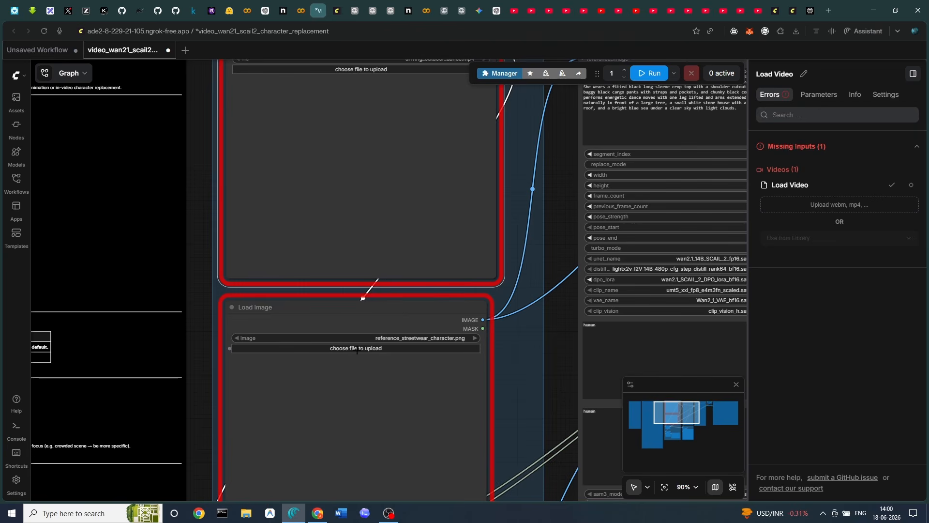
# Upload "WhatsApp Video 2026-06-14 at 7.42.03 PM.mp4" from the Downloads folder into the Load Video node.
pyautogui.scroll(-3, 445, 191)
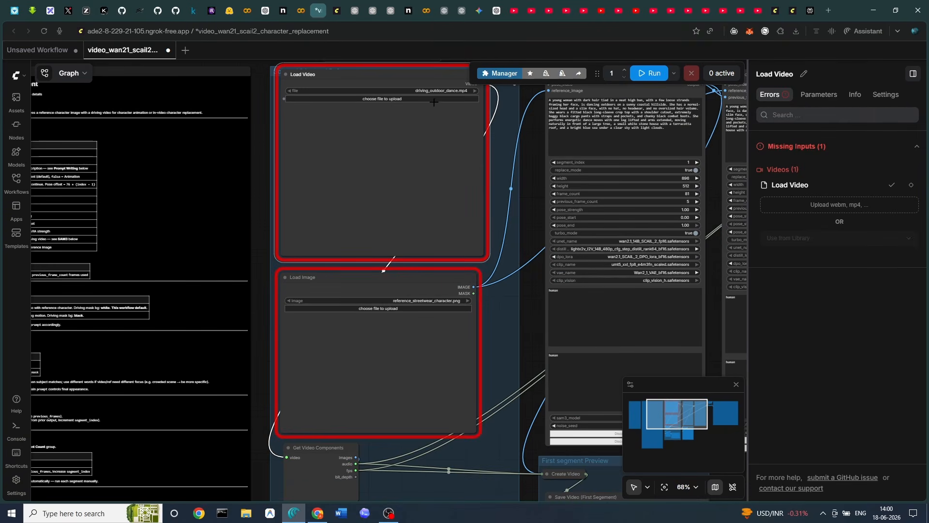
pyautogui.click(414, 97)
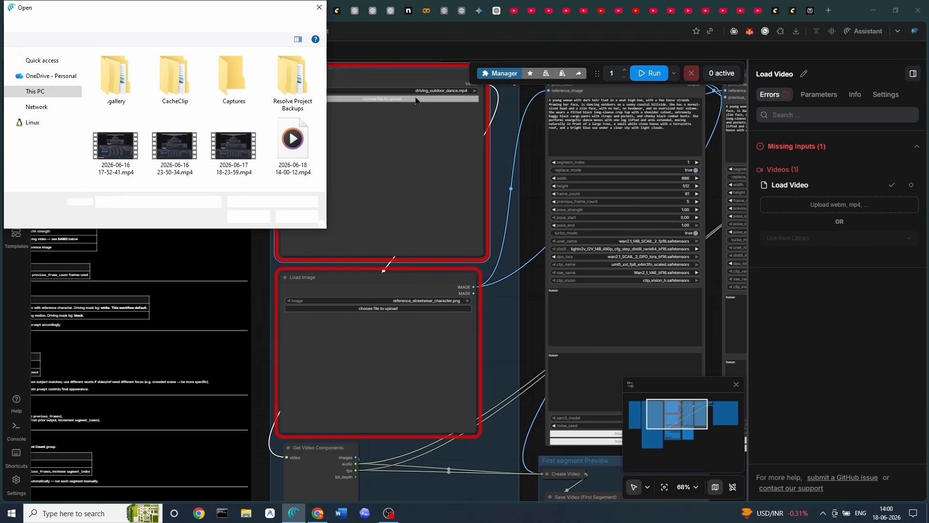
pyautogui.click(64, 118)
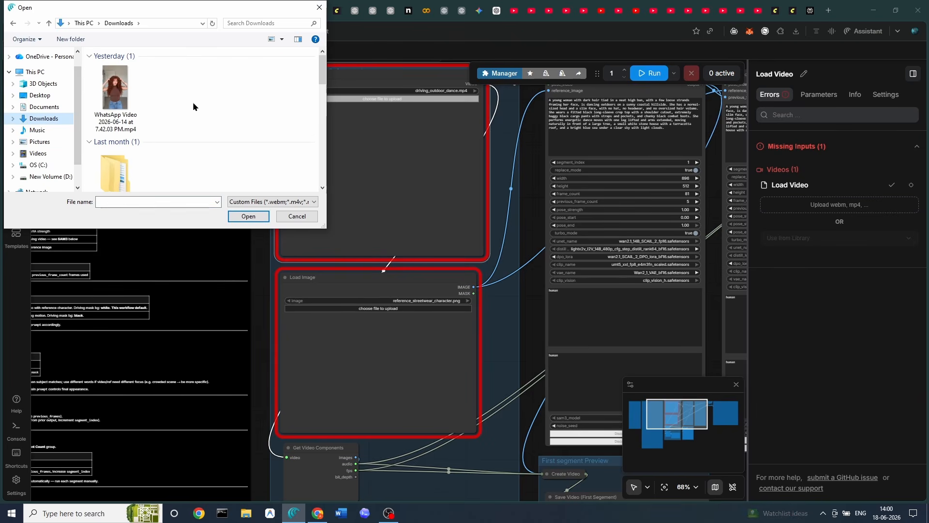
pyautogui.click(115, 88)
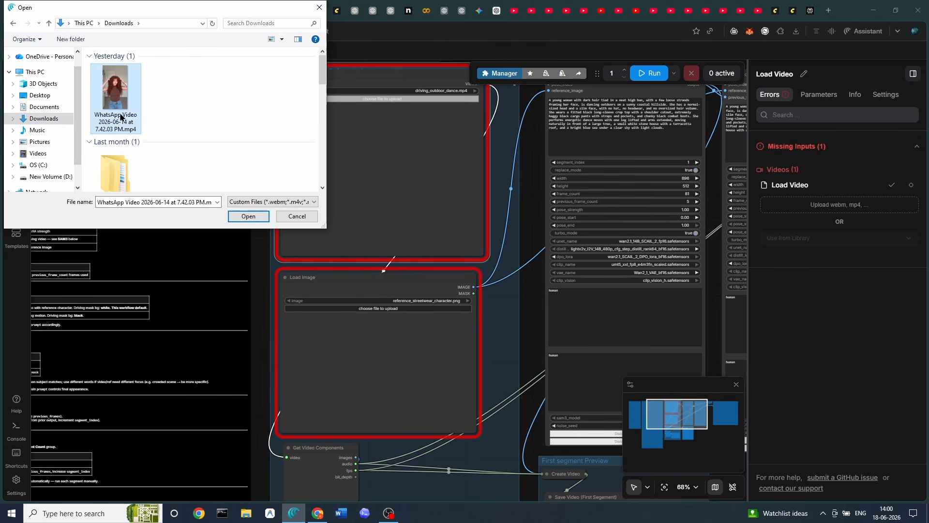
pyautogui.click(249, 216)
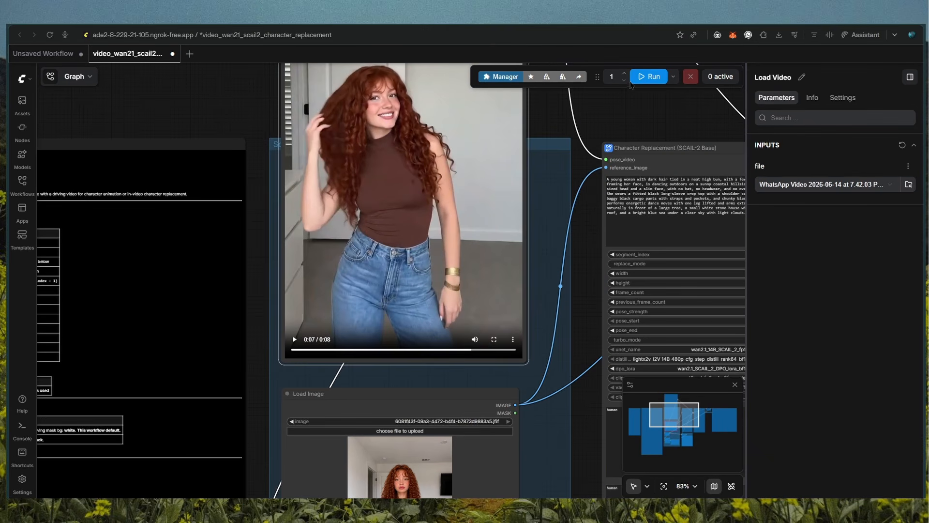
# Run the character replacement workflow and show the job queue with its progress.
pyautogui.click(639, 78)
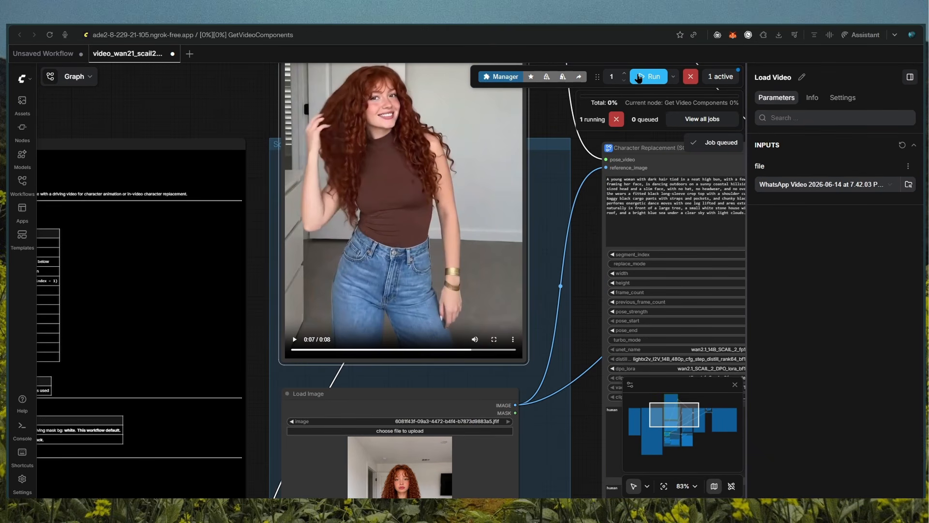
pyautogui.click(714, 80)
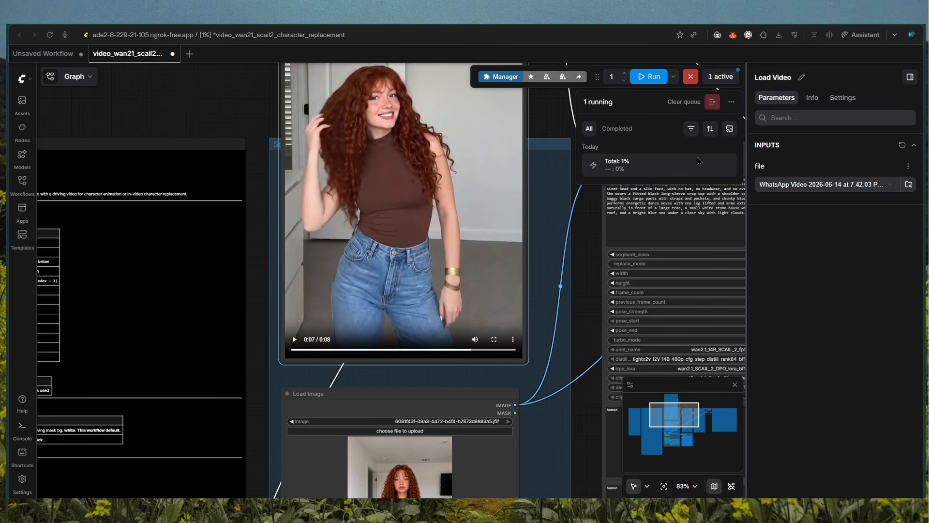
pyautogui.moveTo(638, 171)
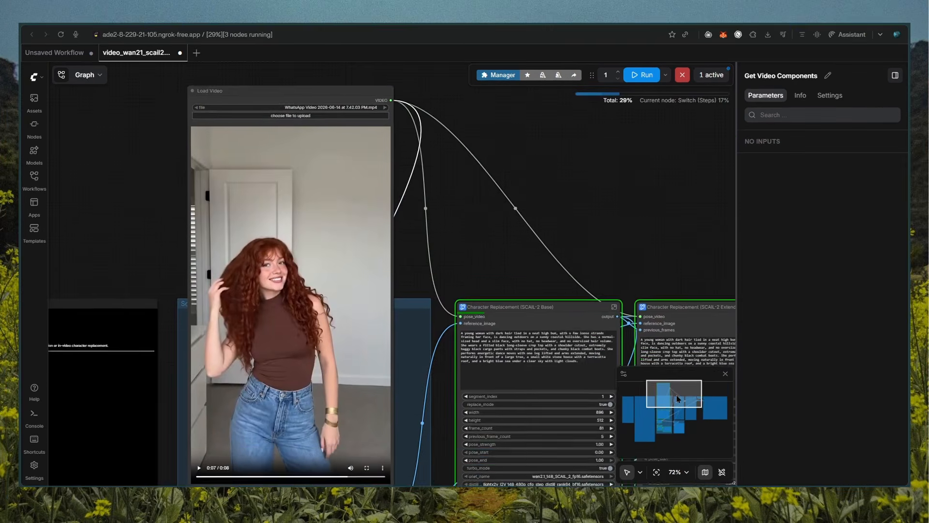
# Move the Save Video (Final output) node clear of the Create Video node that feeds it.
pyautogui.moveTo(678, 398); pyautogui.dragTo(693, 402)
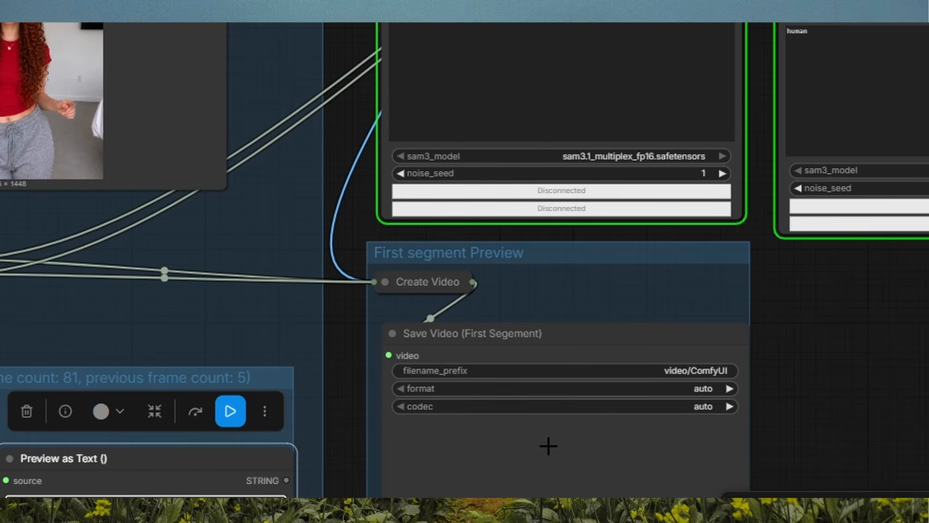
pyautogui.click(705, 388)
pyautogui.click(684, 442)
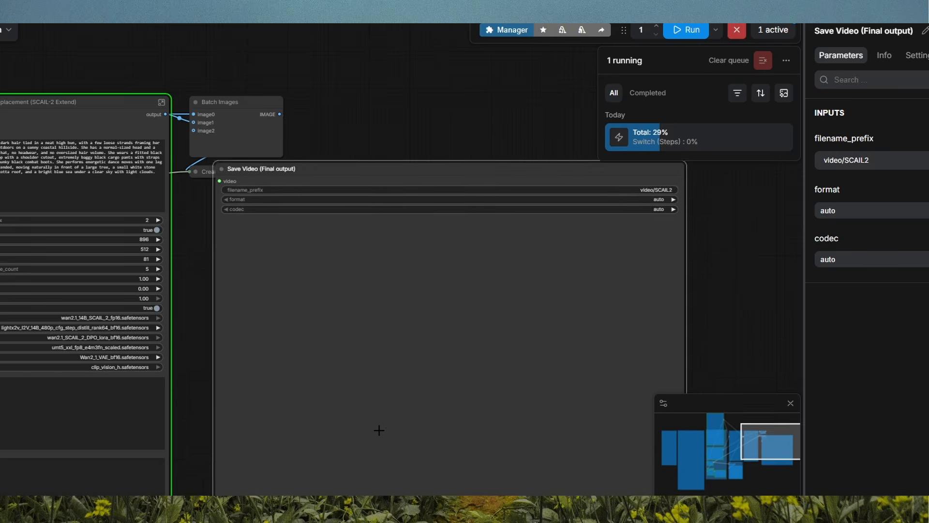
pyautogui.moveTo(377, 429); pyautogui.dragTo(473, 434)
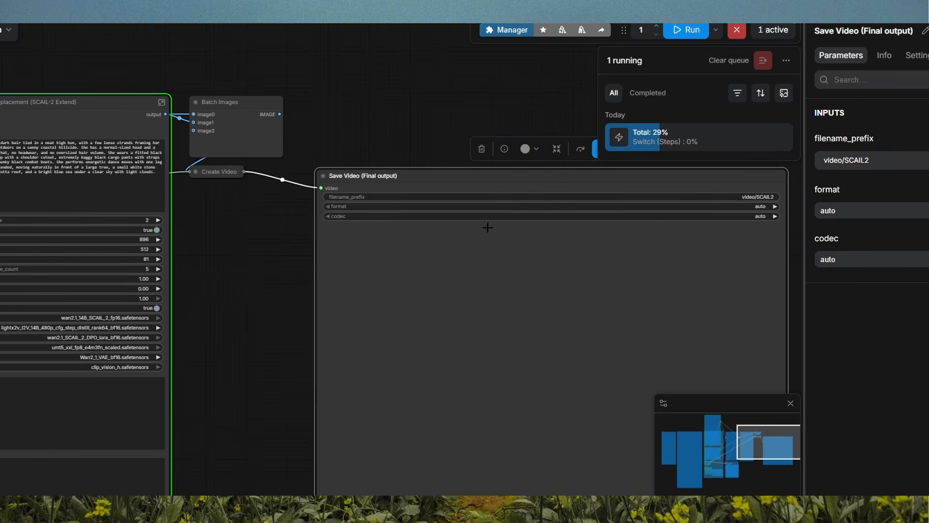
pyautogui.click(765, 216)
pyautogui.click(205, 173)
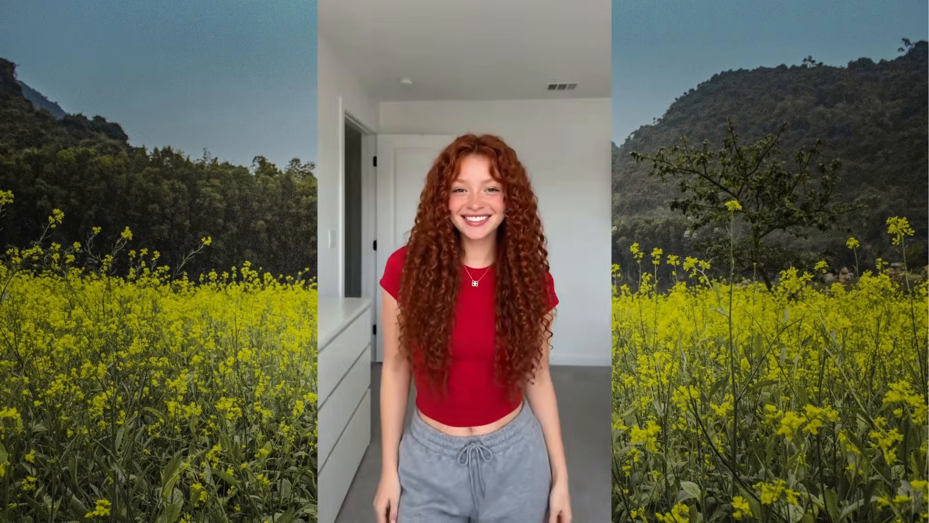